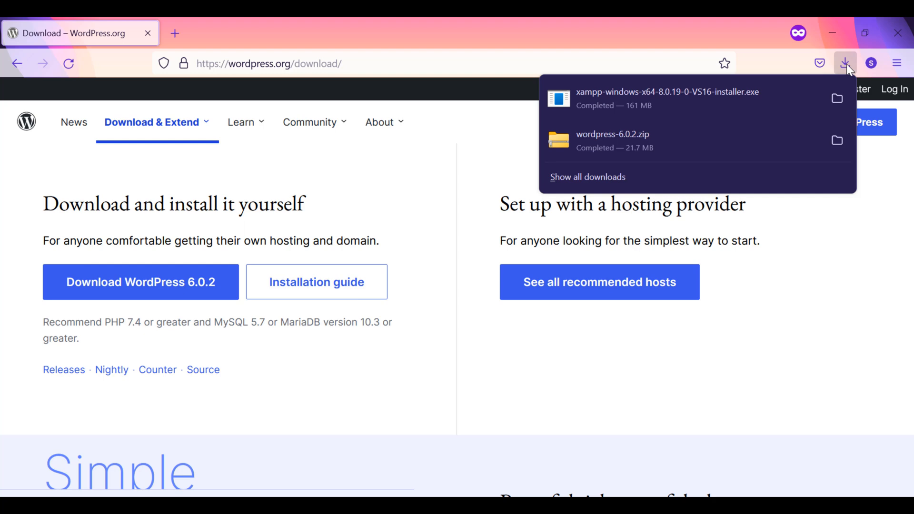
Launch the downloaded xampp-windows-x64-8.0.19-0-VS16-installer.exe and open the downloaded wordpress-6.0.2.zip archive
{"action": "left_click", "coordinate": [697, 99]}
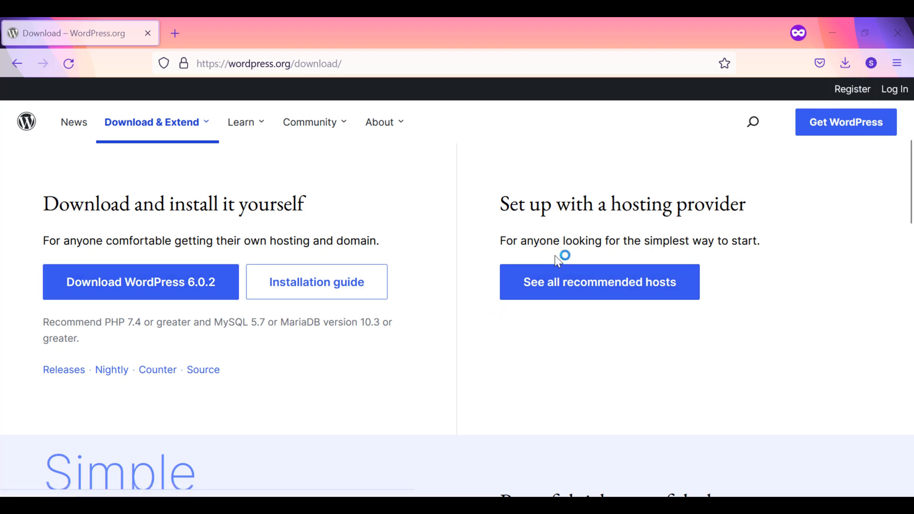
{"action": "left_click", "coordinate": [842, 63]}
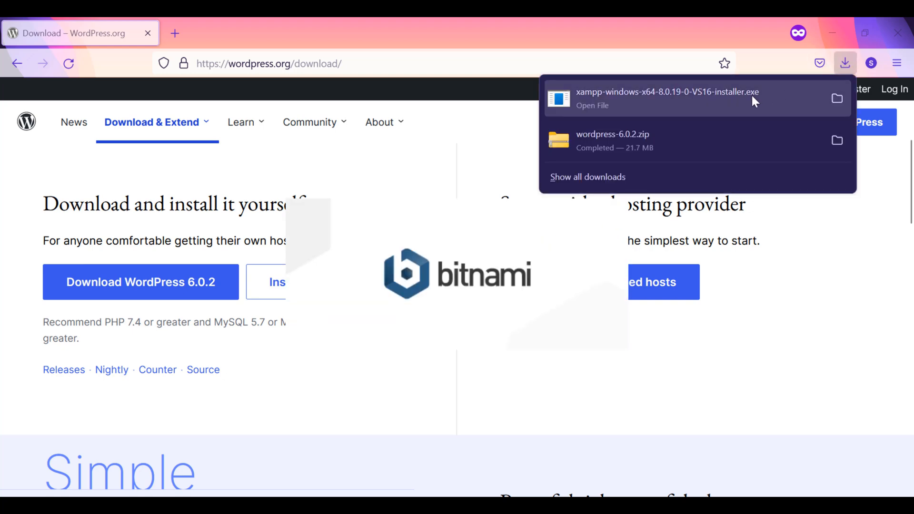
{"action": "left_click", "coordinate": [696, 144]}
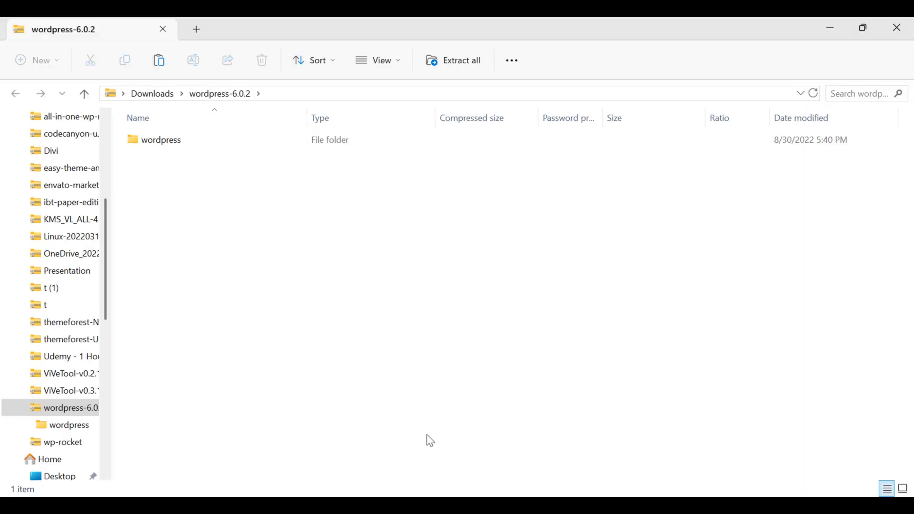
Look into the archive's wordpress folder and extract wordpress-6.0.2 from Downloads to C:\Users\me\Downloads\wordpress-6.0.2
{"action": "double_click", "coordinate": [166, 143]}
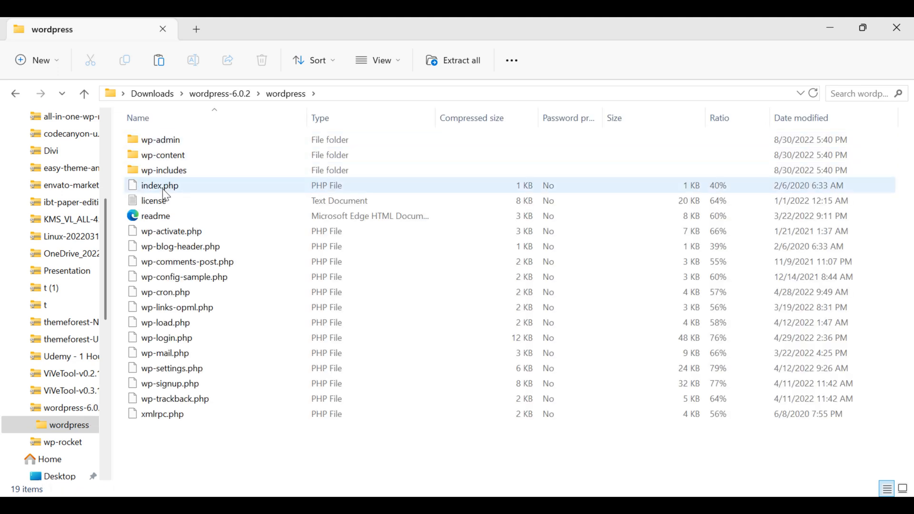
{"action": "left_click", "coordinate": [198, 94]}
{"action": "left_click", "coordinate": [167, 95]}
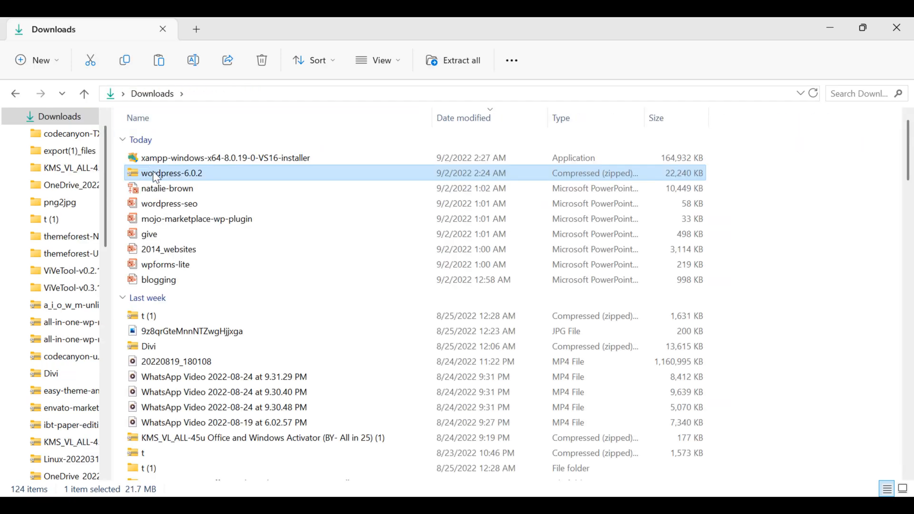
{"action": "right_click", "coordinate": [159, 175]}
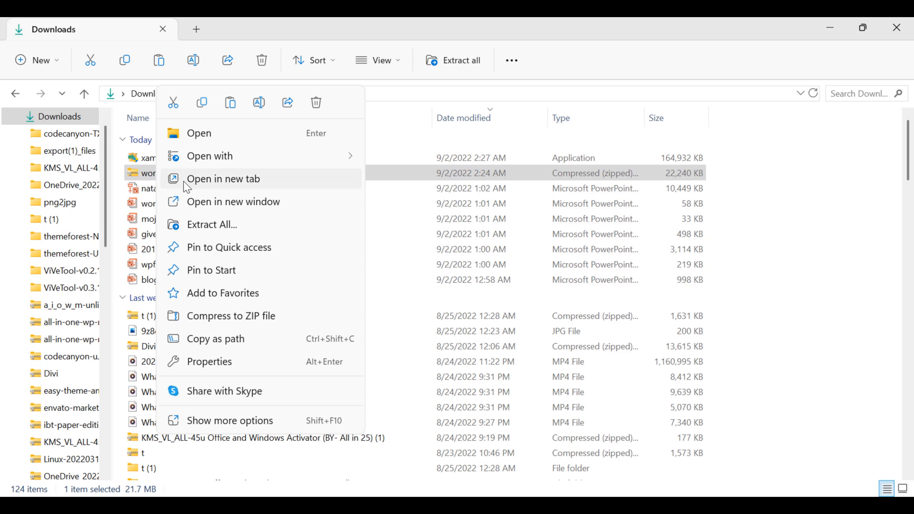
{"action": "left_click", "coordinate": [238, 224]}
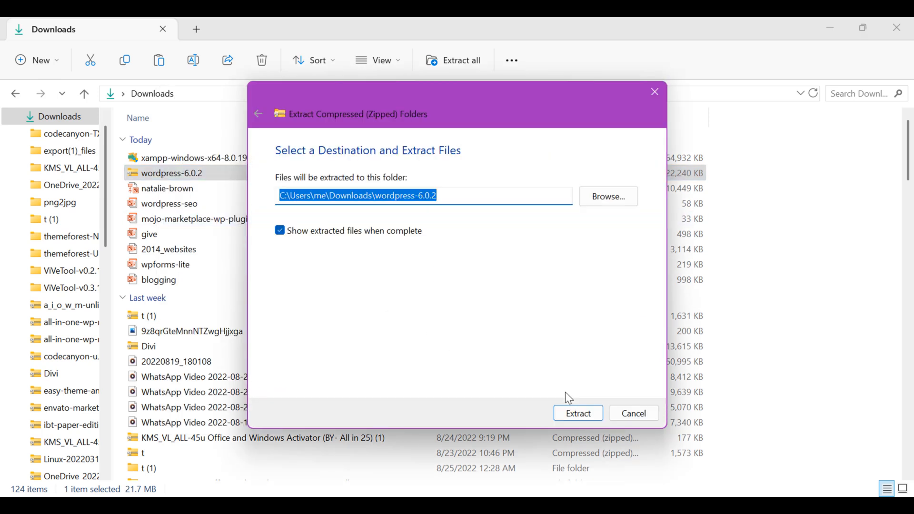
{"action": "left_click", "coordinate": [577, 413]}
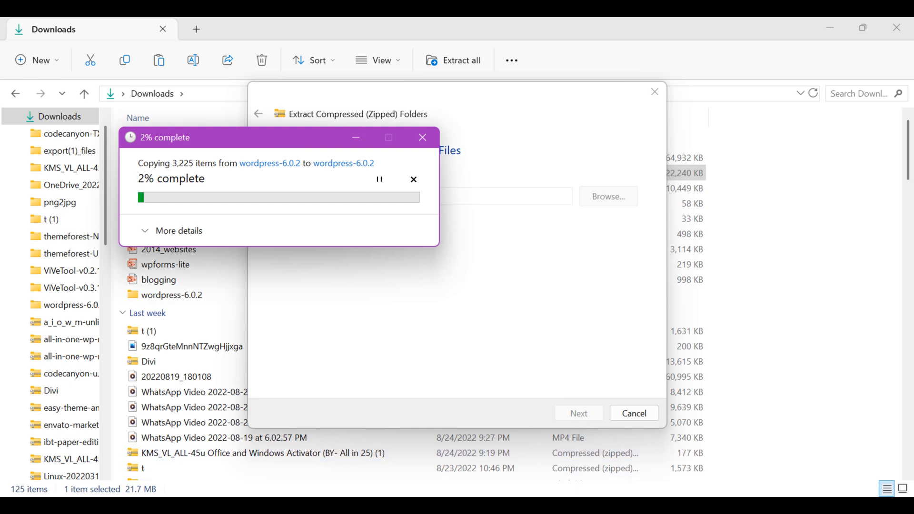
Acknowledge the XAMPP installer's User Account Control notice and accept all components with C:\xampp as the installation folder
{"action": "mouse_move", "coordinate": [535, 505]}
{"action": "mouse_move", "coordinate": [441, 505]}
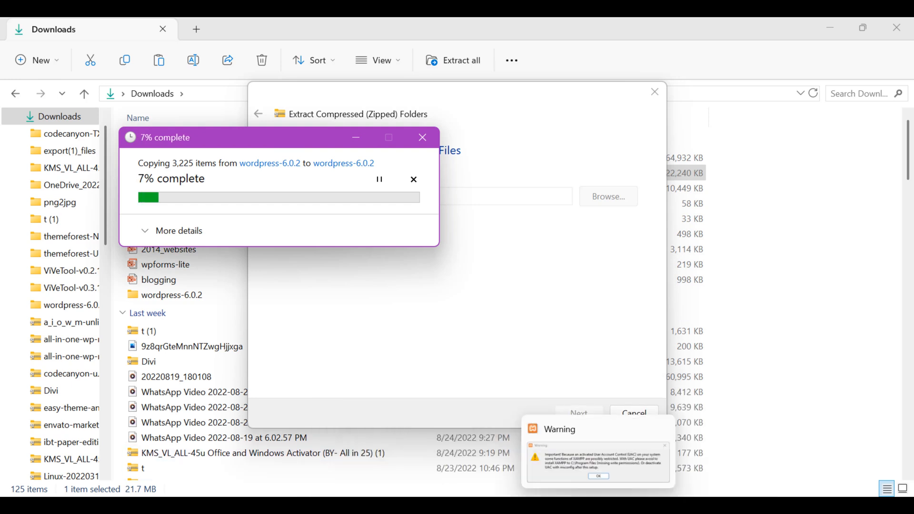
{"action": "left_click", "coordinate": [831, 27]}
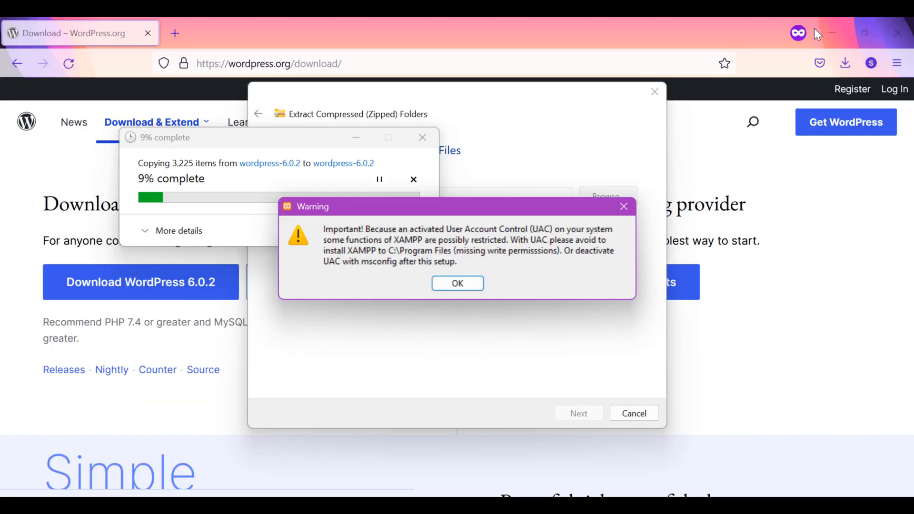
{"action": "left_click", "coordinate": [458, 285]}
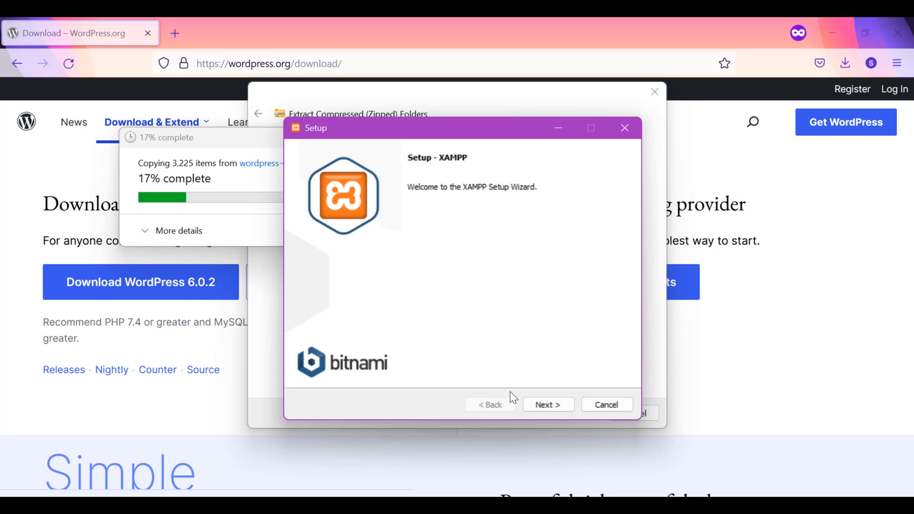
{"action": "left_click", "coordinate": [543, 405]}
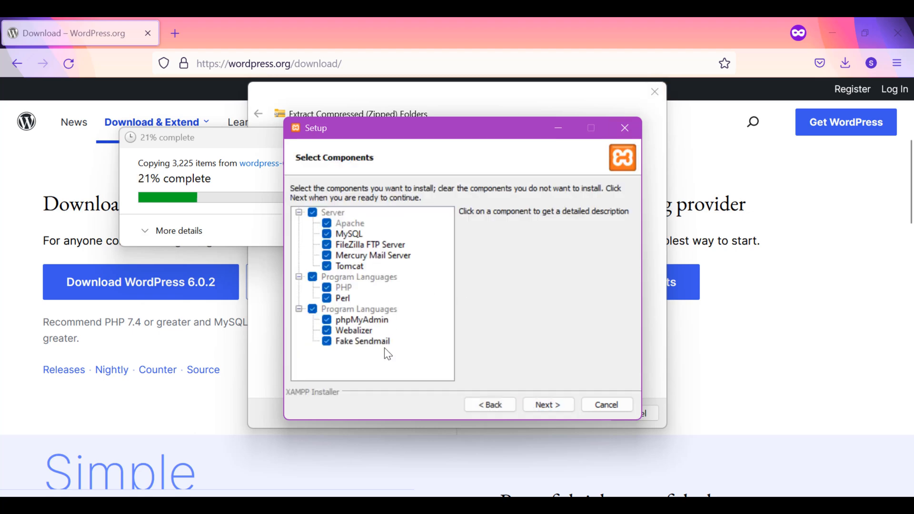
{"action": "left_click", "coordinate": [536, 397]}
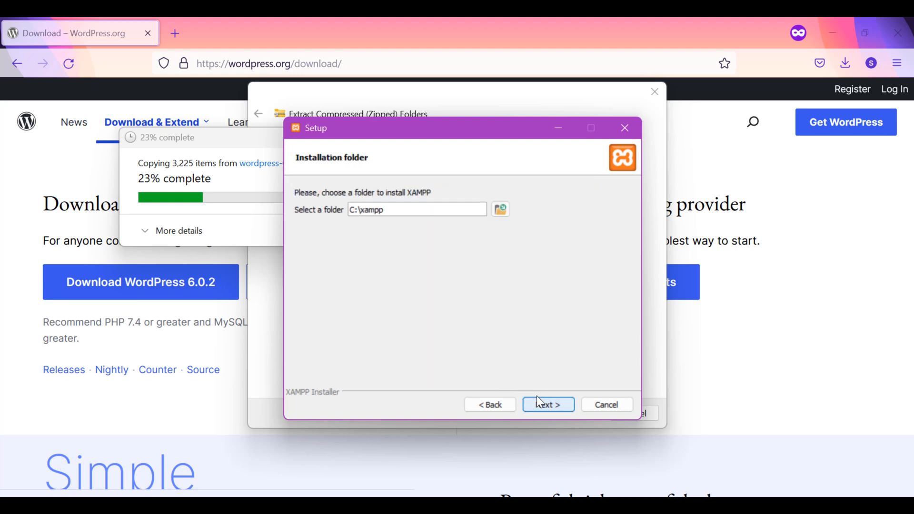
{"action": "left_click", "coordinate": [536, 396]}
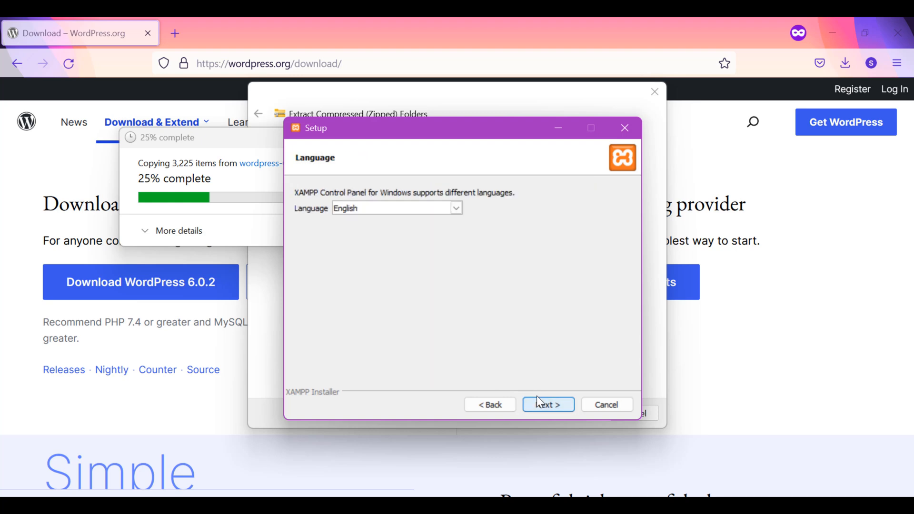
Check the available XAMPP Control Panel languages and continue the setup with English
{"action": "left_click", "coordinate": [536, 396]}
{"action": "left_click", "coordinate": [488, 403]}
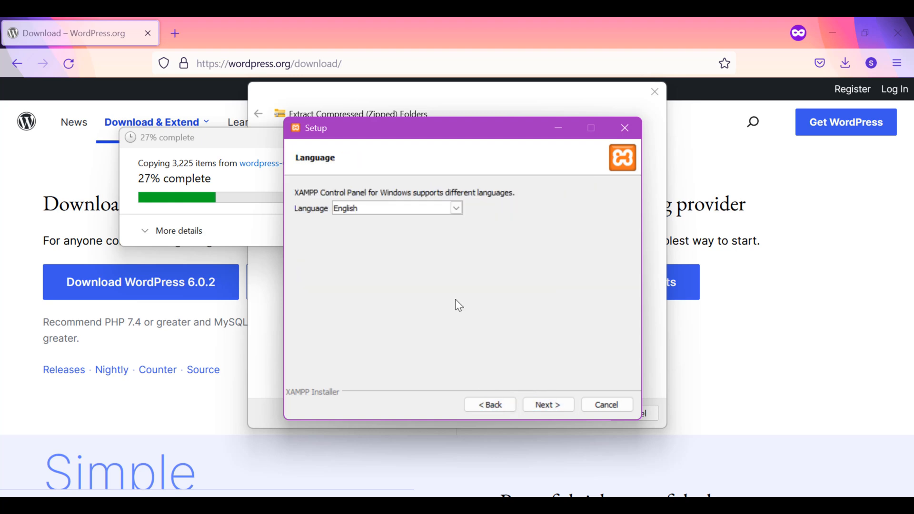
{"action": "left_click", "coordinate": [456, 206]}
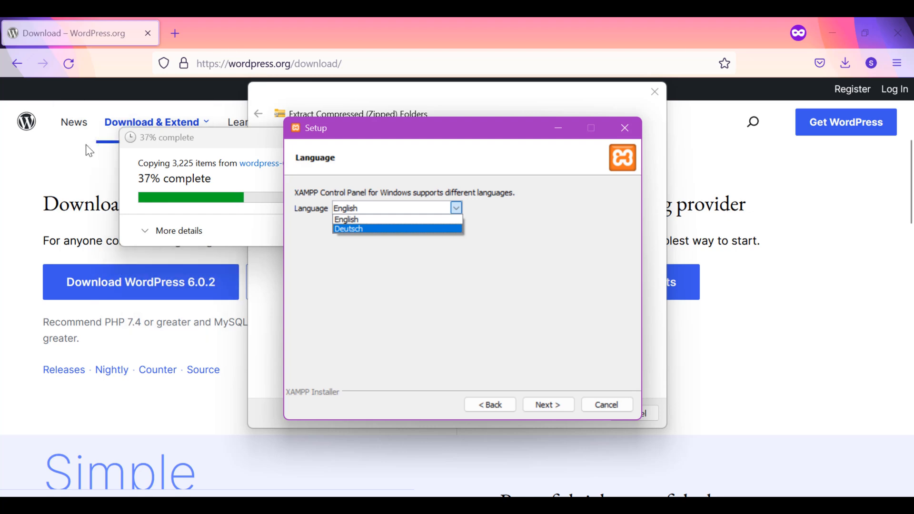
{"action": "left_click", "coordinate": [376, 266]}
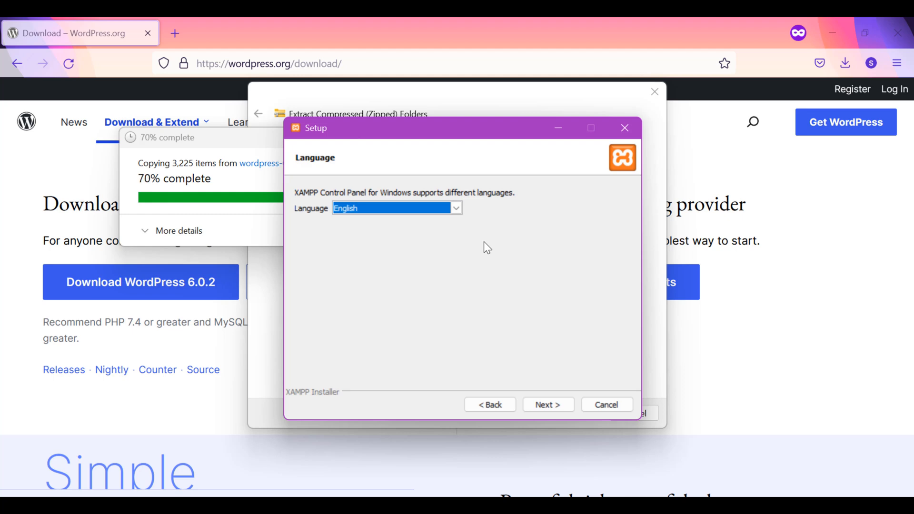
{"action": "left_click", "coordinate": [546, 410]}
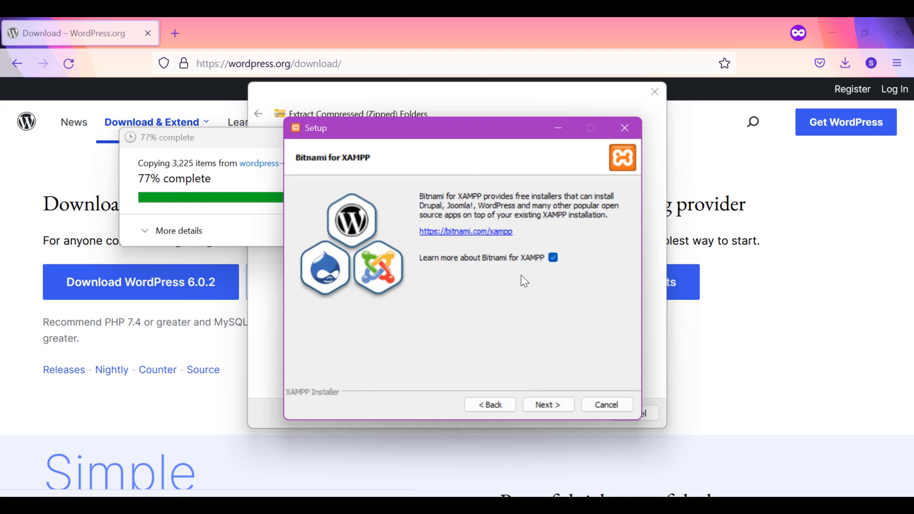
Install XAMPP with the "Learn more about Bitnami" option off, and finish the setup with the Control Panel set to start
{"action": "left_click", "coordinate": [553, 258]}
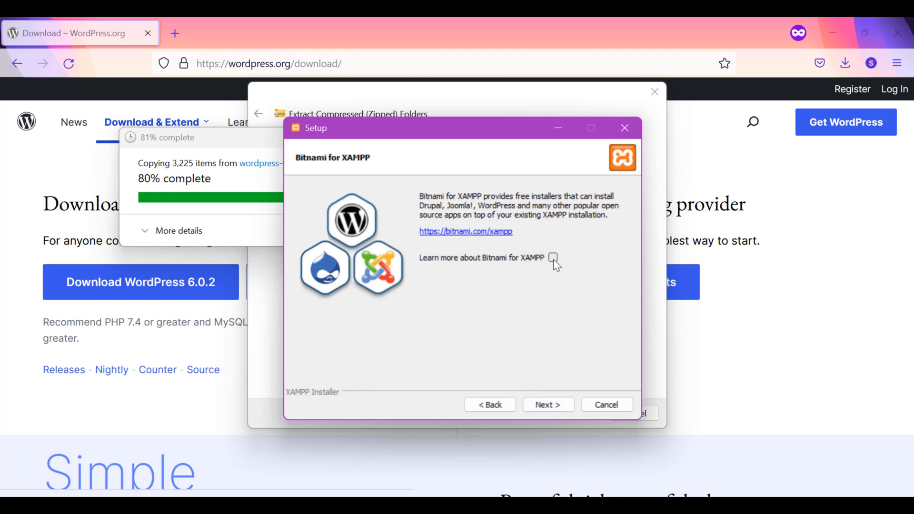
{"action": "left_click", "coordinate": [552, 406]}
{"action": "left_click", "coordinate": [552, 405]}
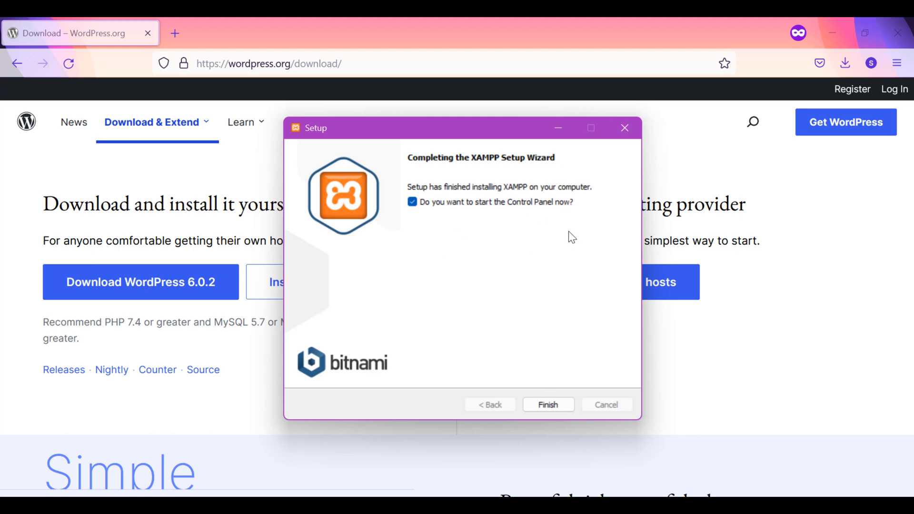
{"action": "left_click", "coordinate": [548, 405]}
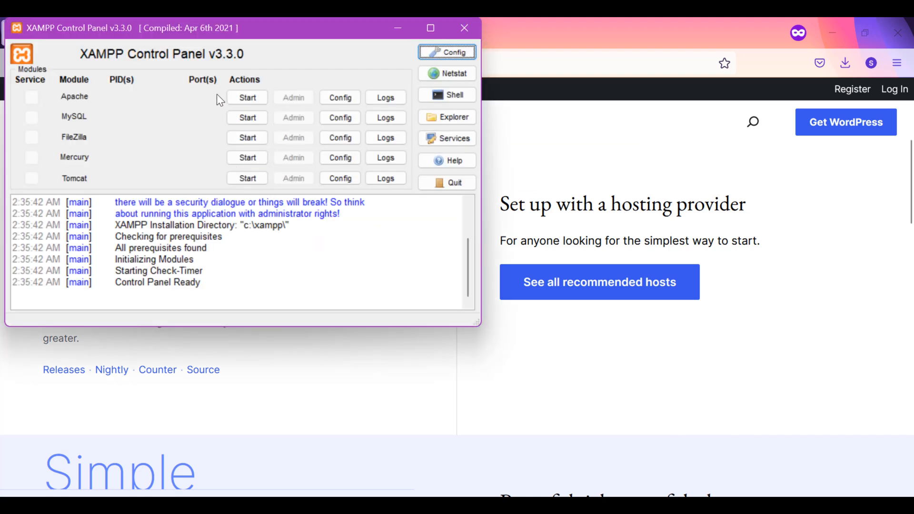
Start the Apache and MySQL modules and allow mysqld through the firewall on private and public networks
{"action": "left_click", "coordinate": [246, 103]}
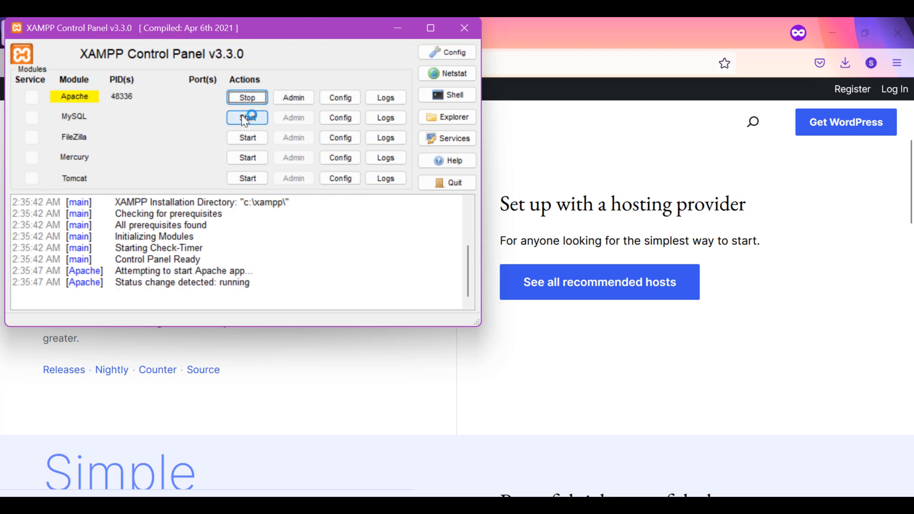
{"action": "left_click", "coordinate": [238, 121]}
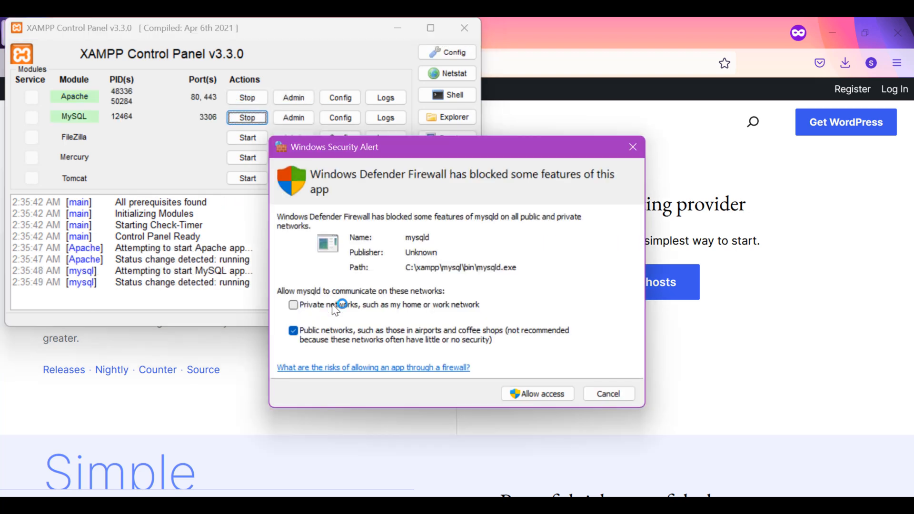
{"action": "left_click", "coordinate": [333, 305]}
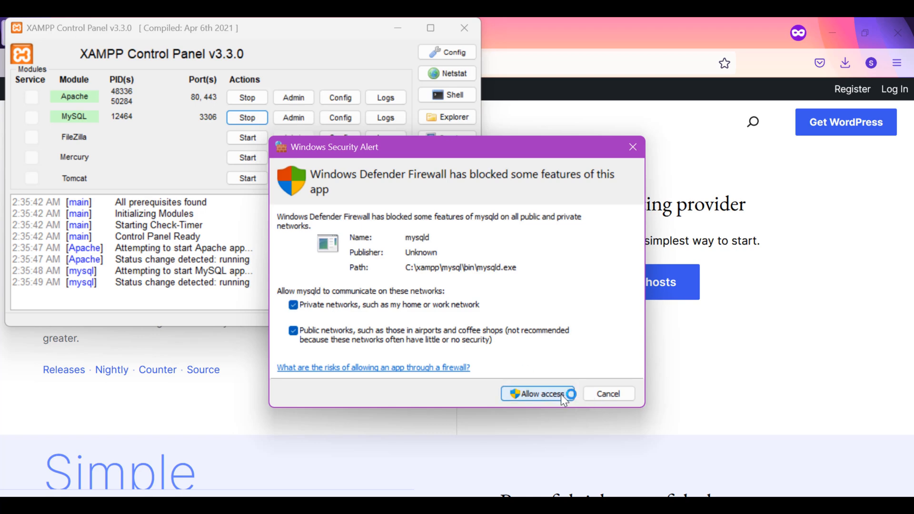
{"action": "left_click", "coordinate": [538, 394]}
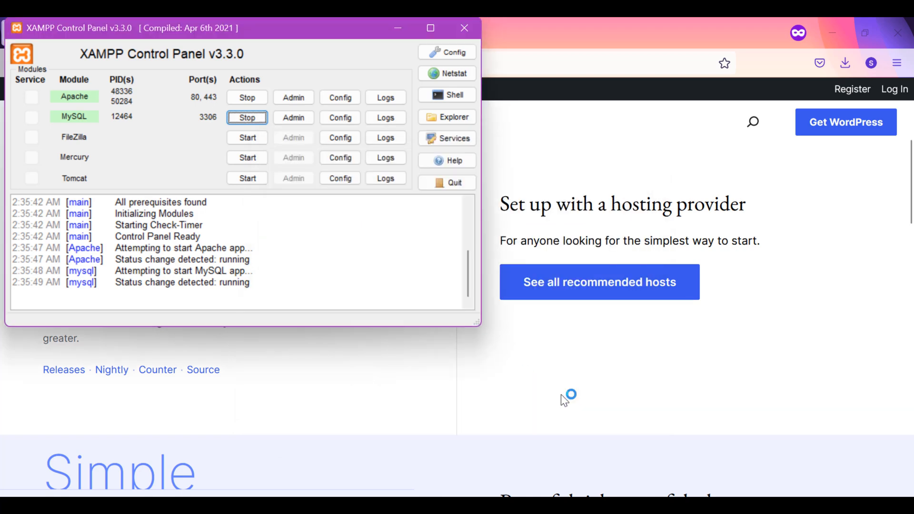
View Apache's admin page in the browser, then return to the XAMPP Control Panel on the other desktop
{"action": "left_click", "coordinate": [292, 101]}
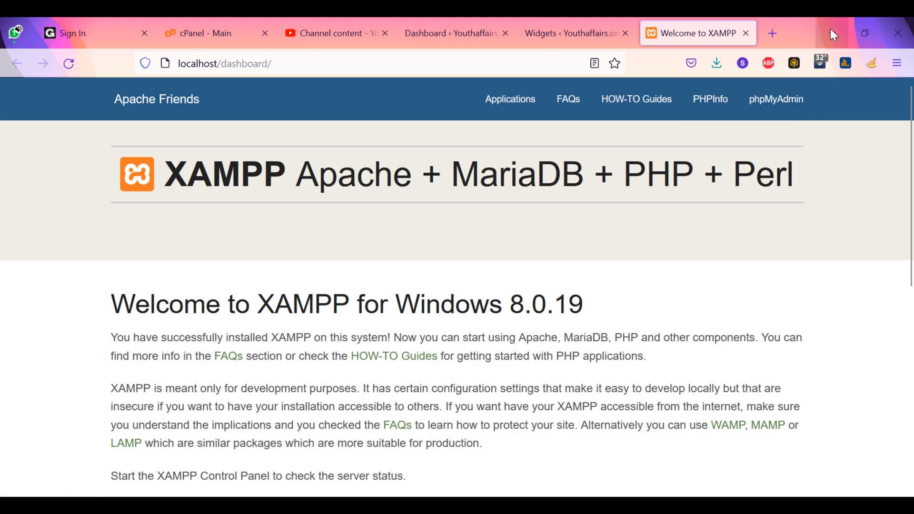
{"action": "left_click", "coordinate": [834, 29]}
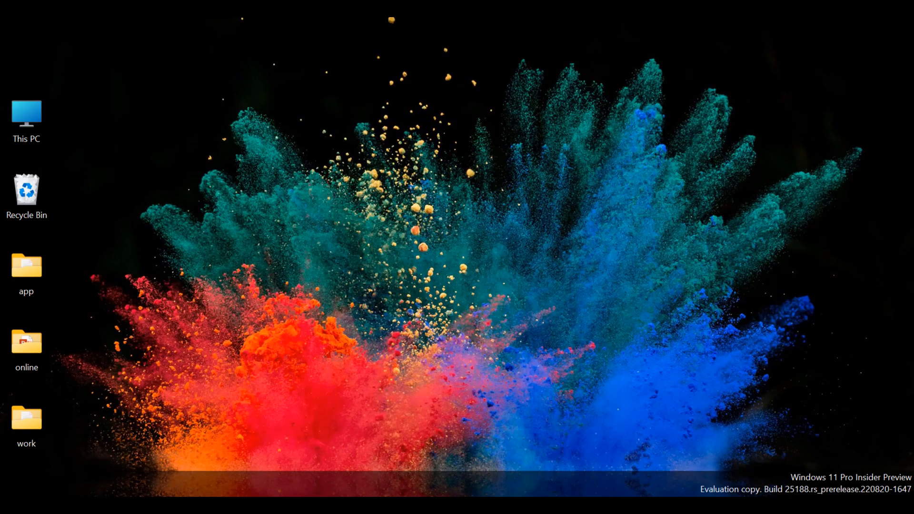
{"action": "key", "text": "super+Tab"}
{"action": "left_click", "coordinate": [409, 459]}
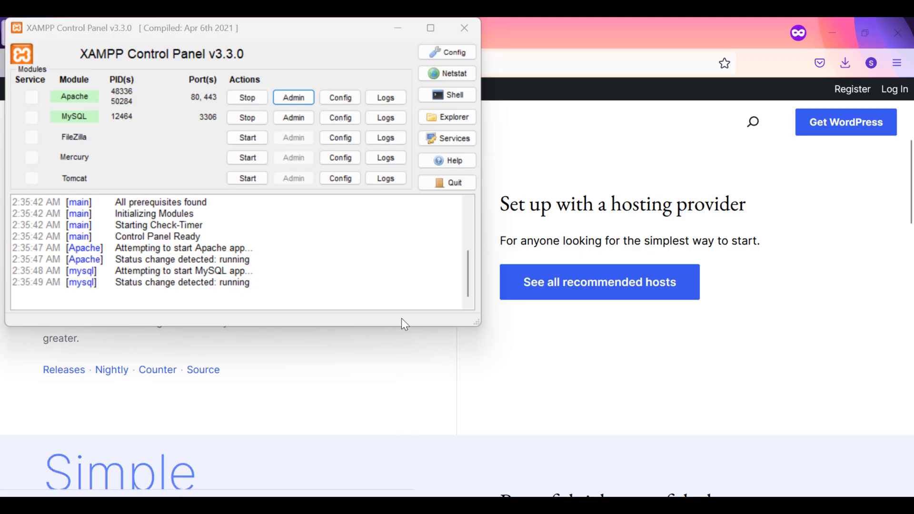
View the phpMyAdmin page through MySQL's admin function and return to the second desktop
{"action": "left_click", "coordinate": [299, 119]}
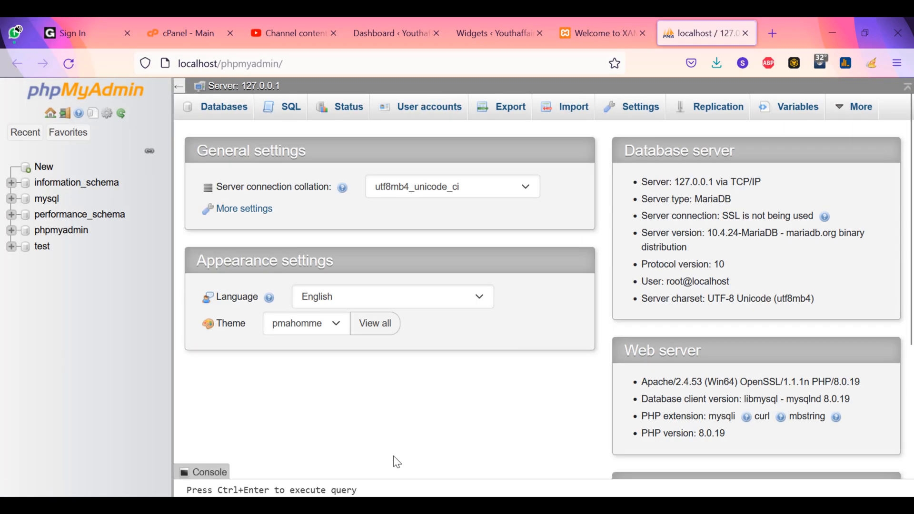
{"action": "mouse_move", "coordinate": [394, 505]}
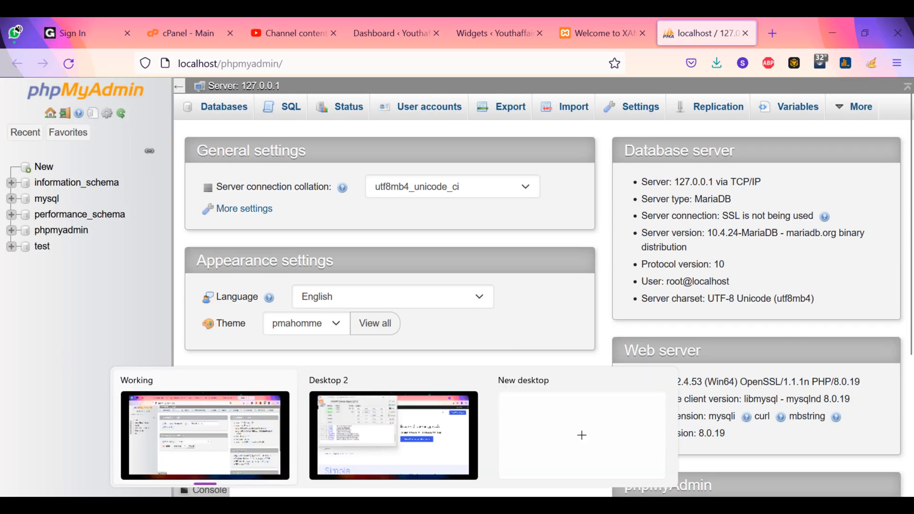
{"action": "left_click", "coordinate": [396, 455]}
Load localhost/ in a new tab of the private Firefox window to check the local server
{"action": "left_click", "coordinate": [535, 42]}
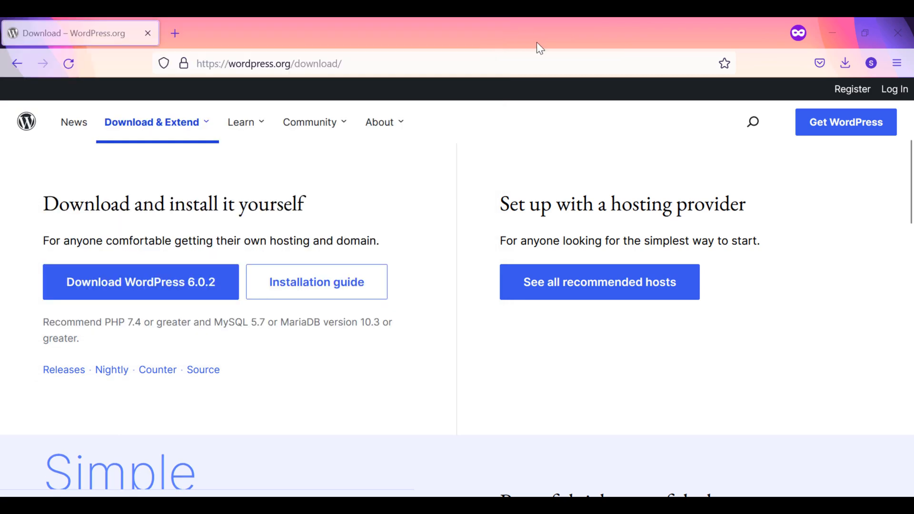
{"action": "left_click", "coordinate": [169, 29]}
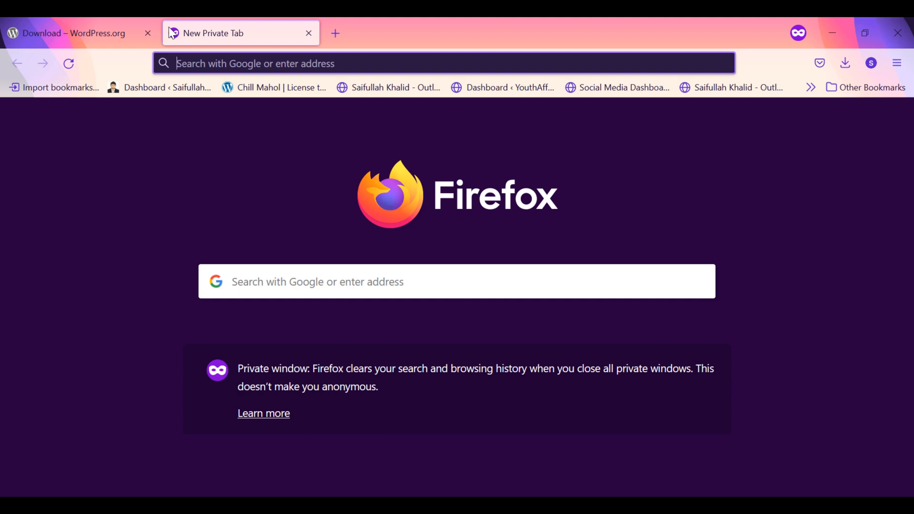
{"action": "type", "text": "localhost/"}
{"action": "key", "text": "Return"}
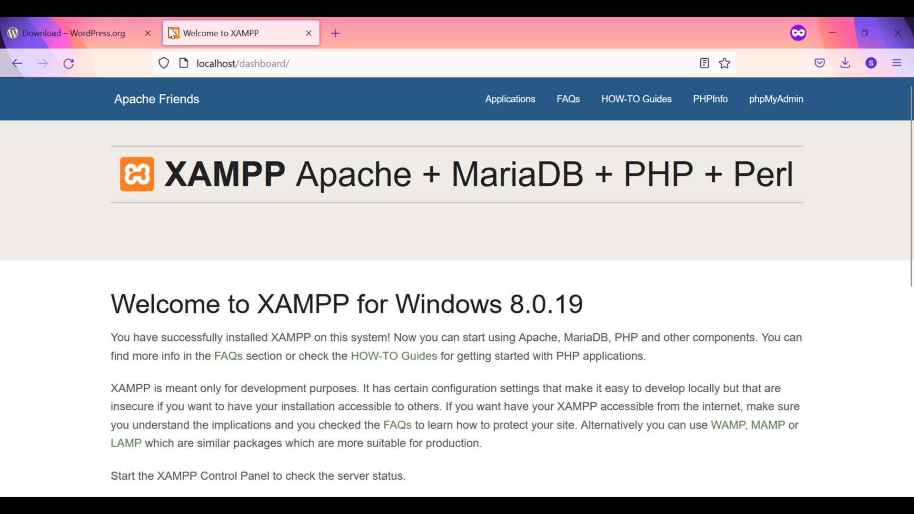
Load the local server through the address 127.0.0.1/ in the same tab
{"action": "left_click", "coordinate": [281, 66]}
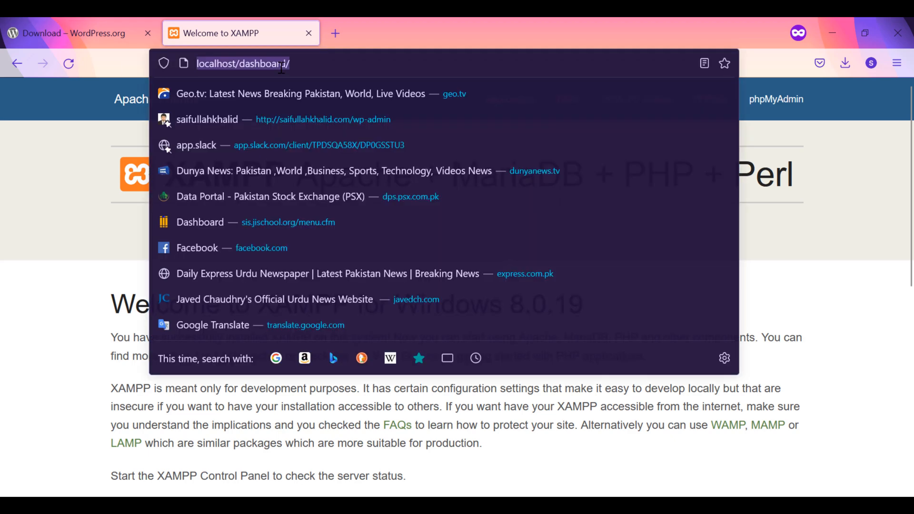
{"action": "type", "text": "127.0.0.1/"}
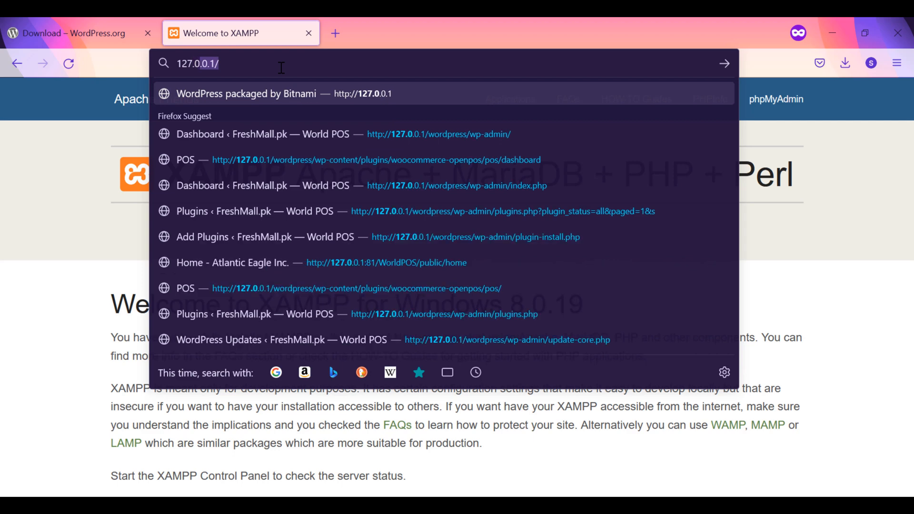
{"action": "key", "text": "Return"}
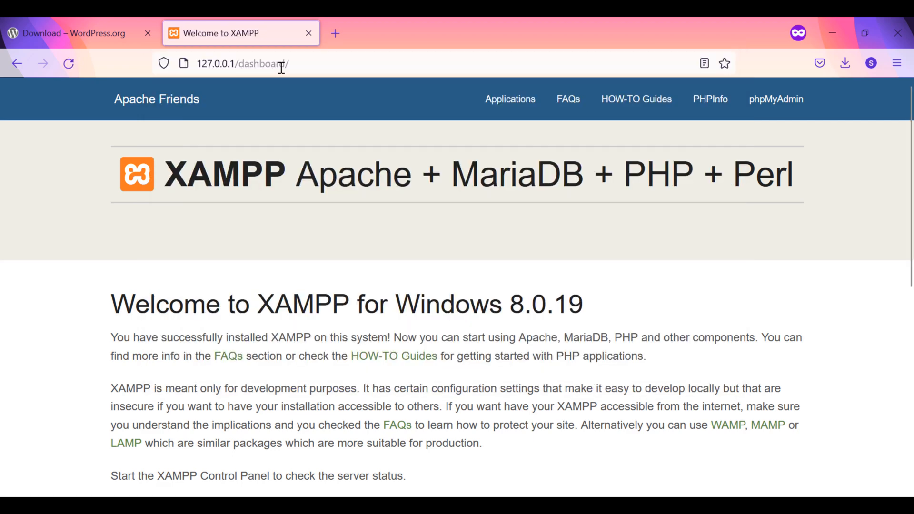